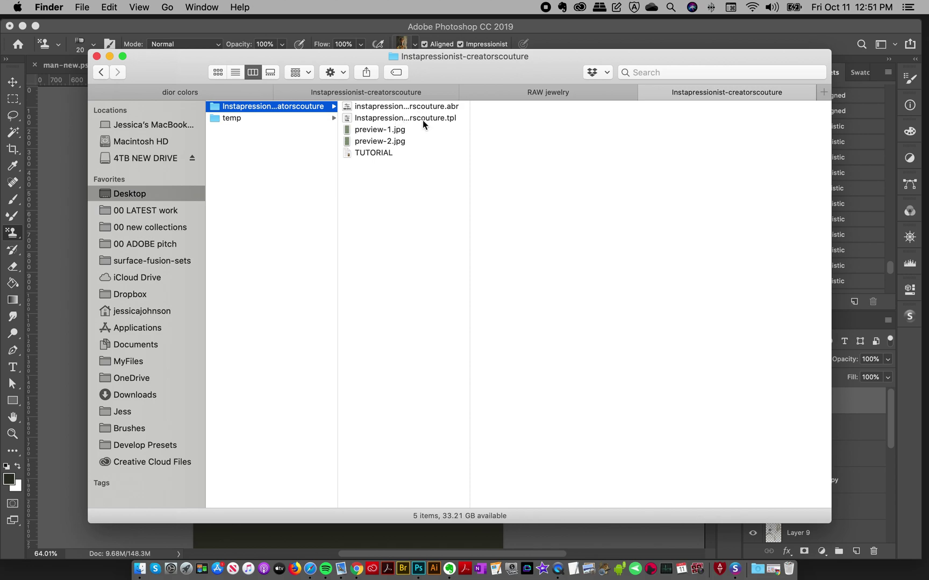
Inspect the Instapressionist .abr and .tpl files in Finder, then return to Photoshop
drag(423, 120, 391, 150)
click(544, 28)
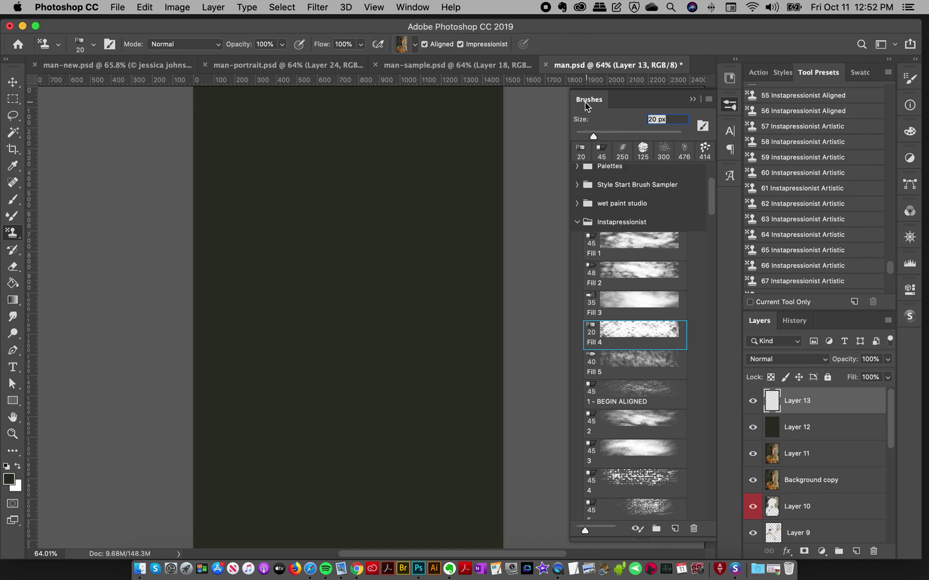
click(407, 8)
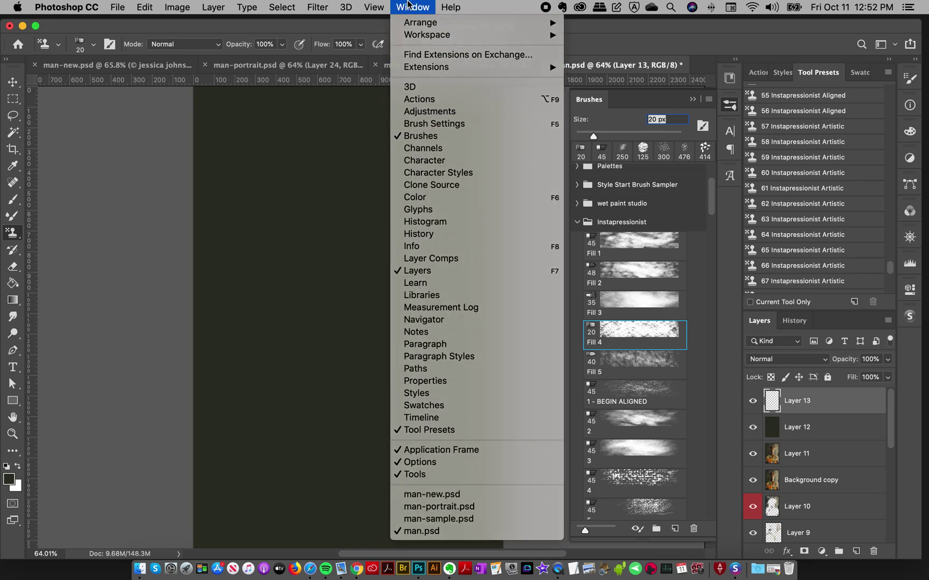
click(407, 6)
click(407, 6)
click(572, 110)
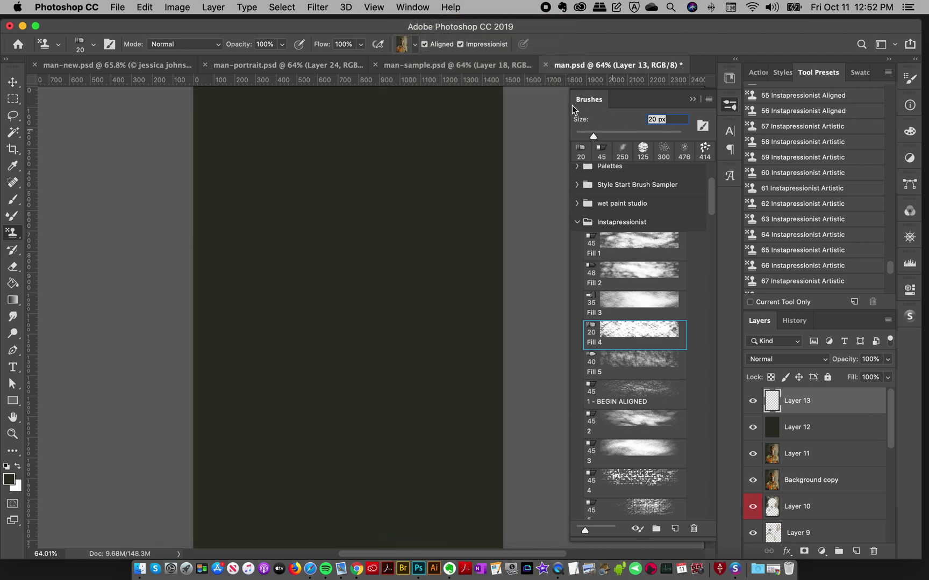
click(707, 104)
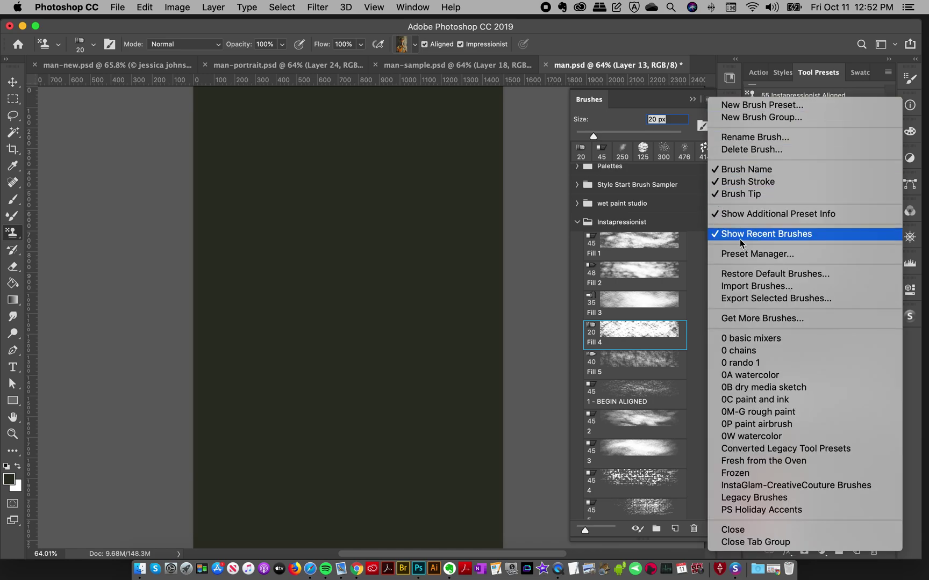
click(754, 288)
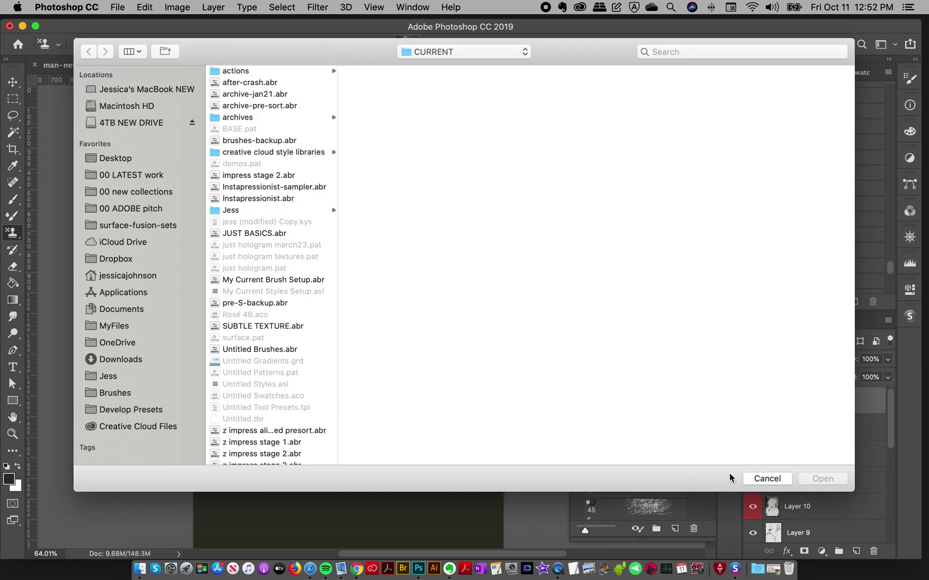
click(767, 479)
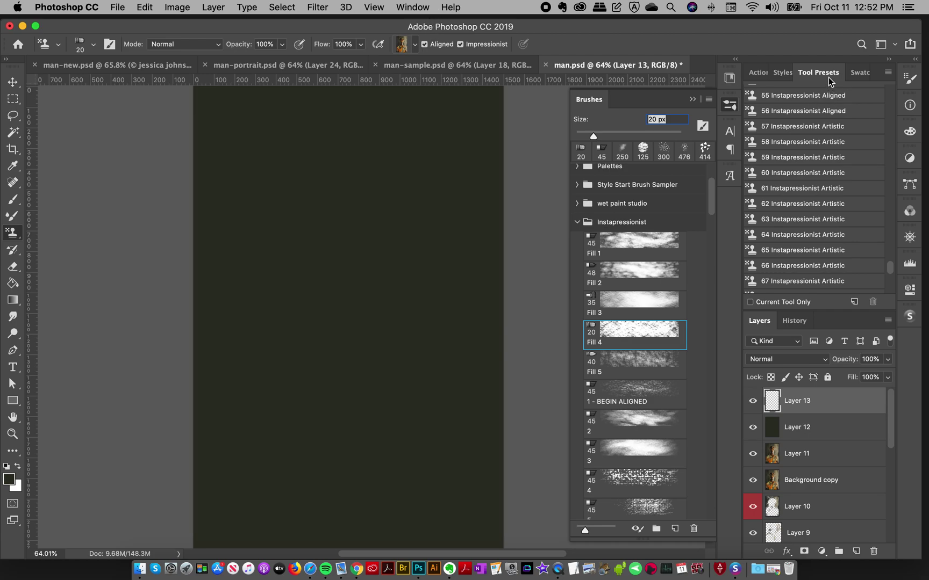
click(413, 6)
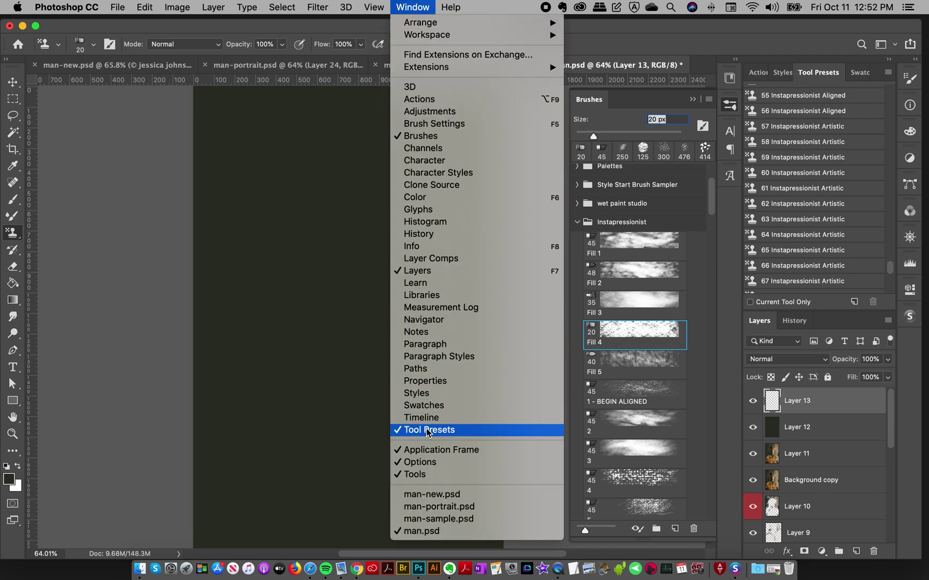
click(415, 7)
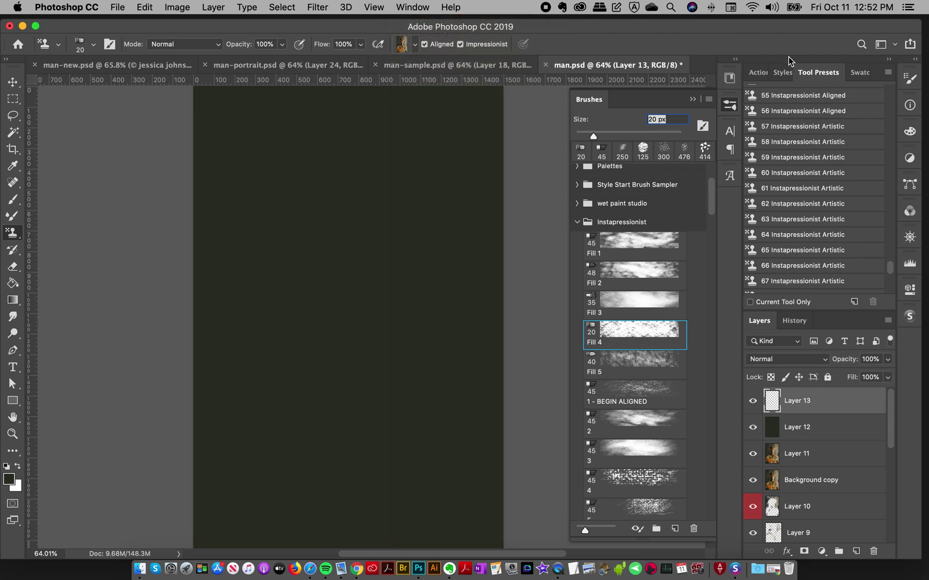
click(888, 75)
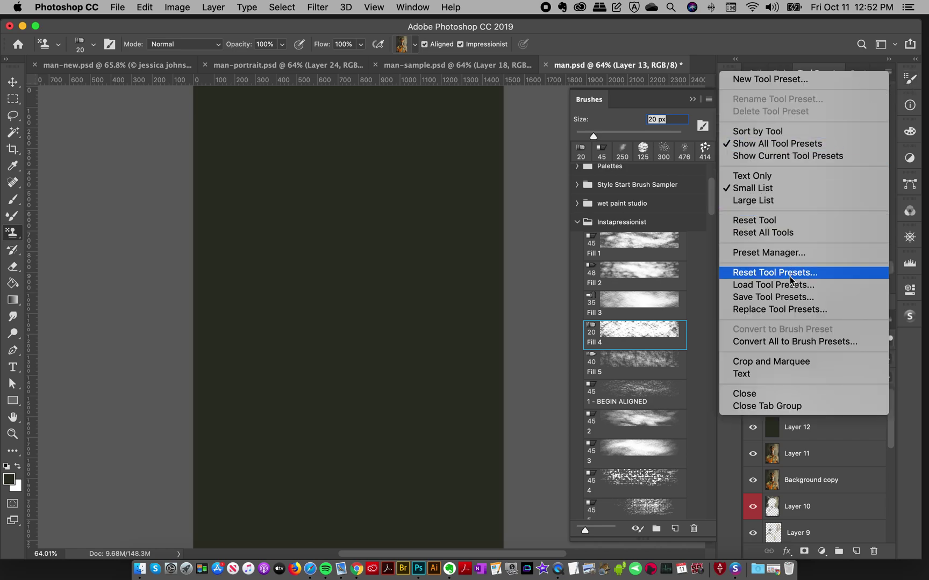
click(643, 72)
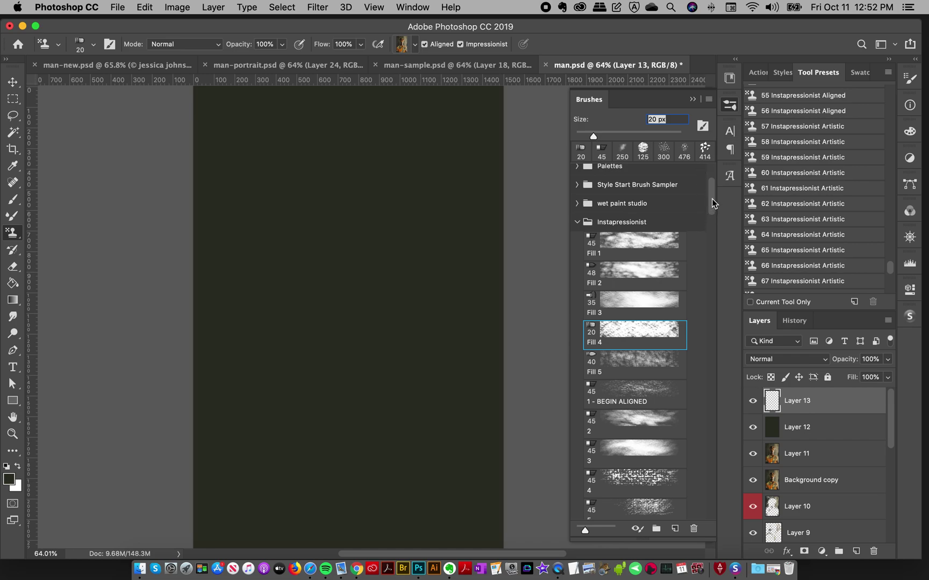
scroll(709, 201, down, 3)
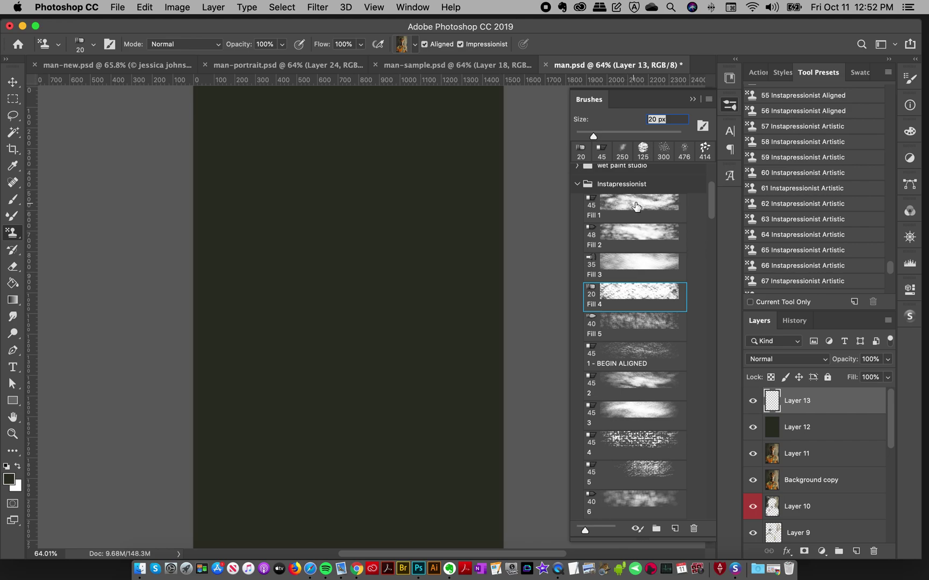
Try the Fill 1 and Fill 5 brushes, then settle on Instapressionist Fill 4
click(630, 209)
click(634, 340)
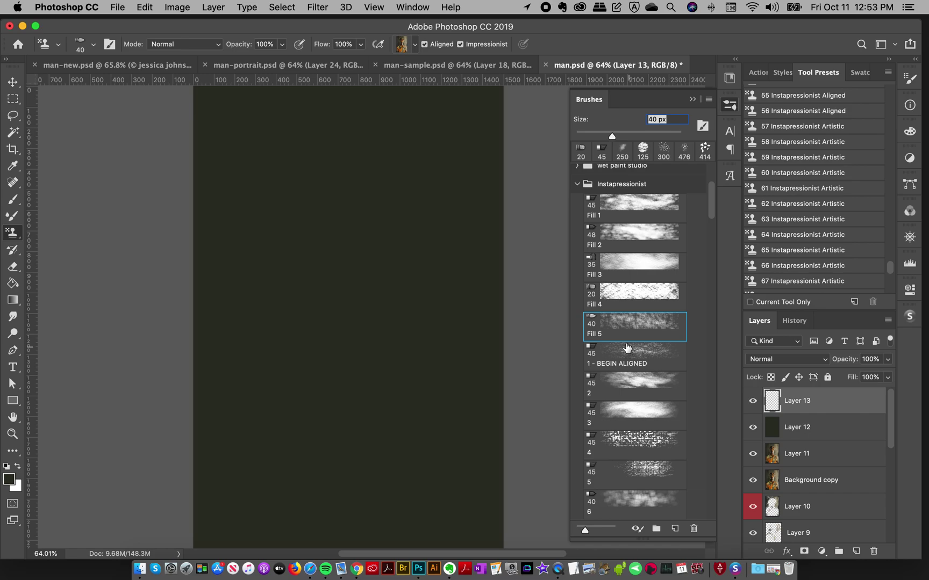
click(634, 297)
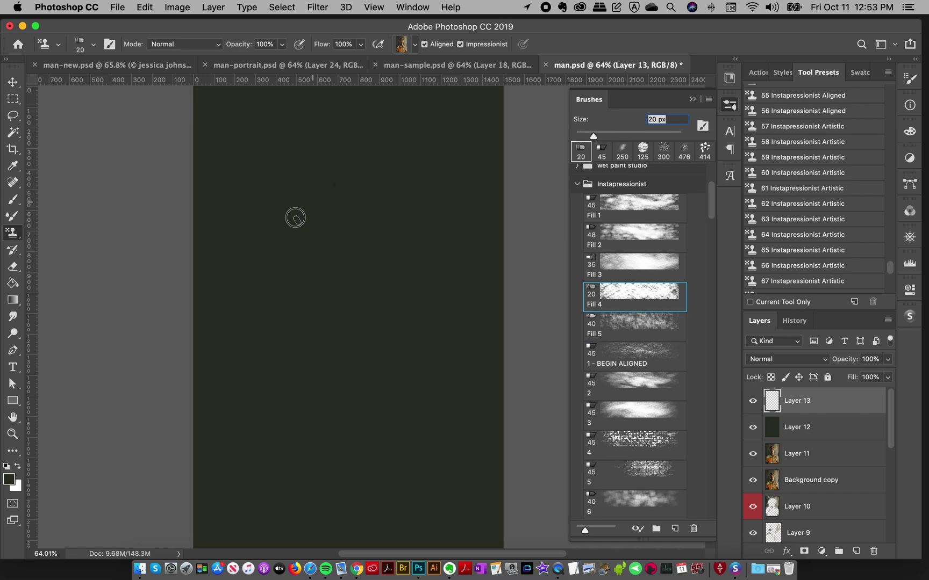
Paint the smiling man's face with Fill 4, undoing an initial diagonal test stroke
drag(333, 177, 502, 254)
key(super+z)
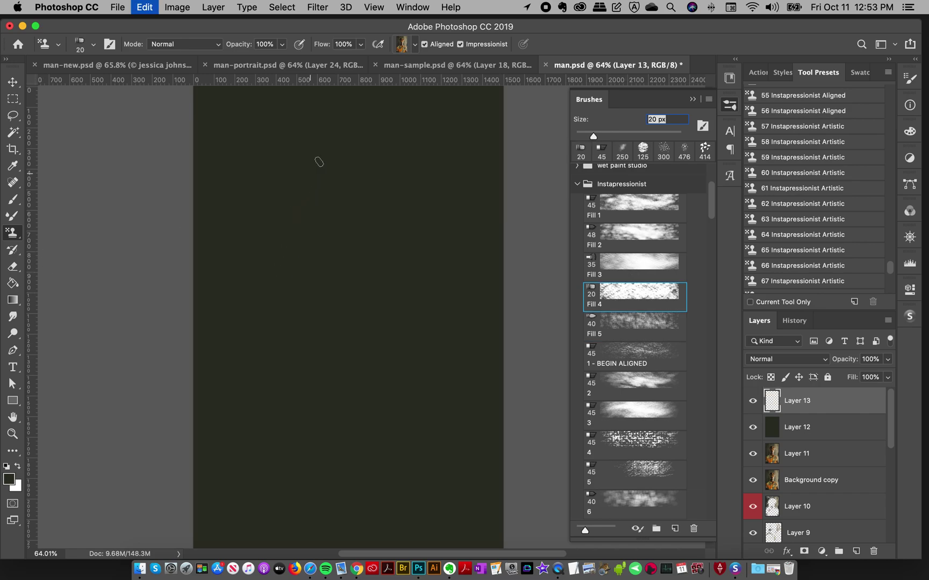
drag(322, 155, 310, 255)
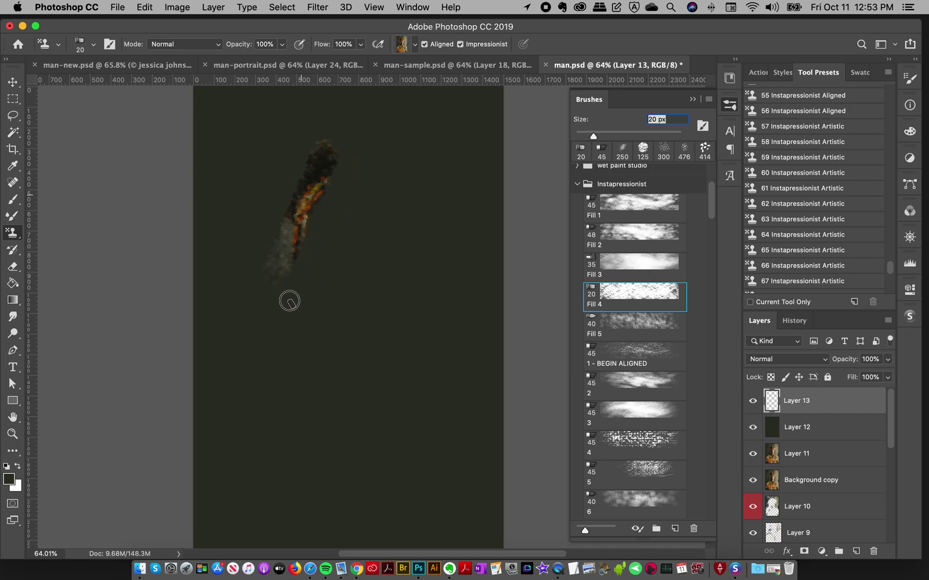
mouse_move(337, 184)
mouse_down()
mouse_move(306, 301)
mouse_move(337, 297)
mouse_up()
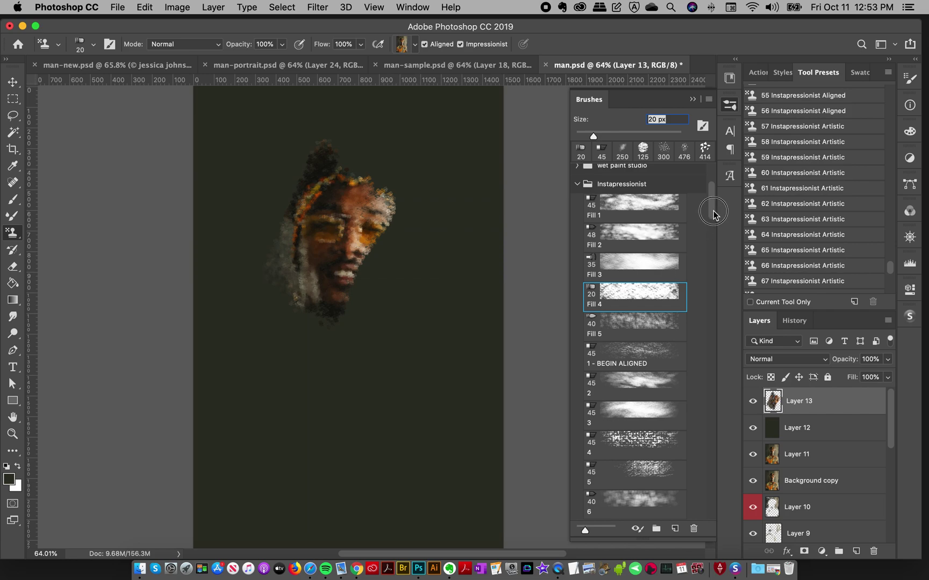
scroll(715, 217, down, 3)
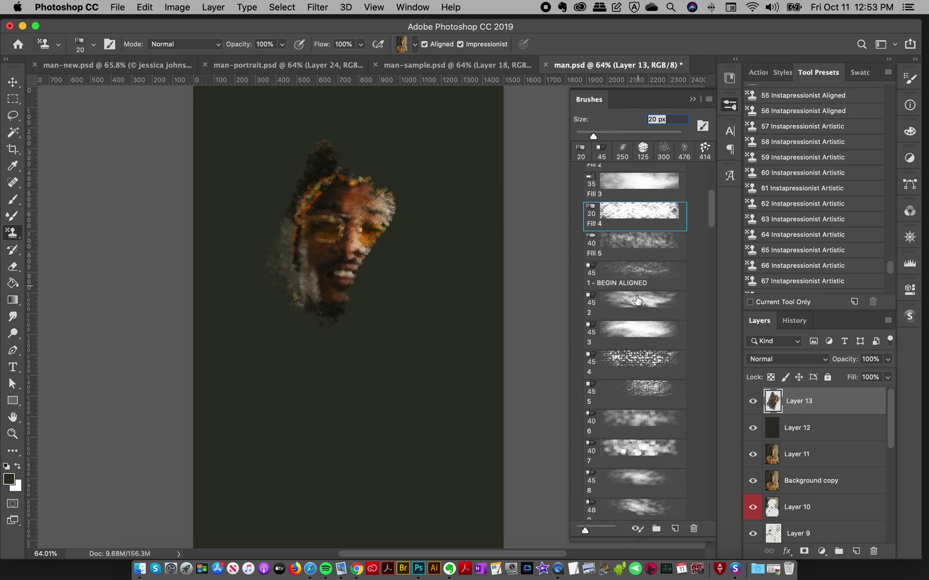
With Instapressionist brush 2, paint the right cheek, jaw and face edge, undoing a trial streak
click(636, 320)
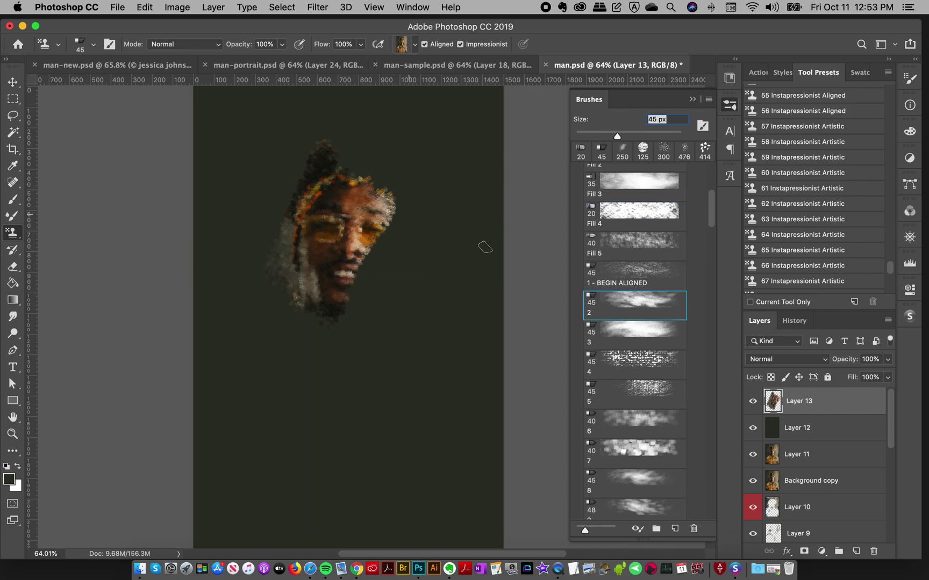
drag(715, 218, 701, 289)
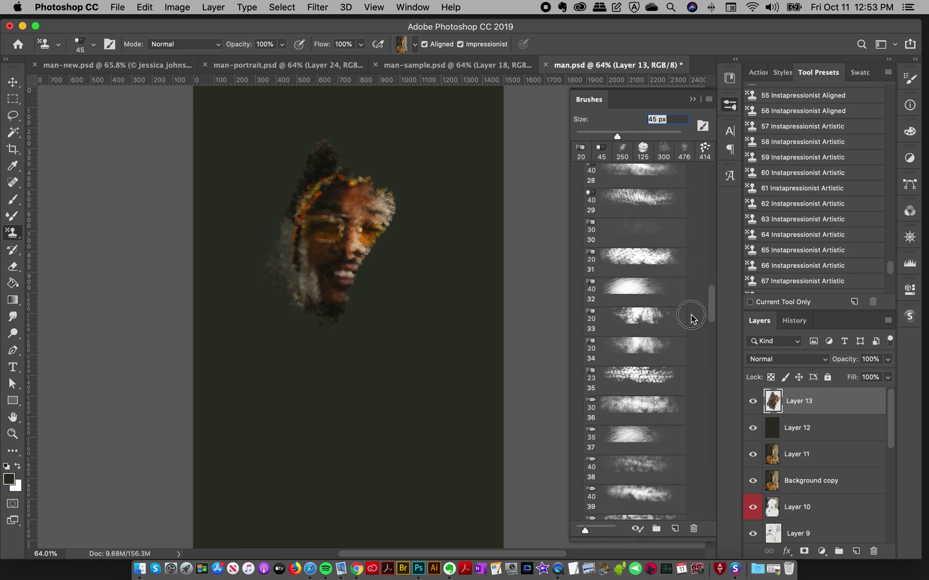
drag(701, 289, 685, 336)
scroll(685, 336, down, 3)
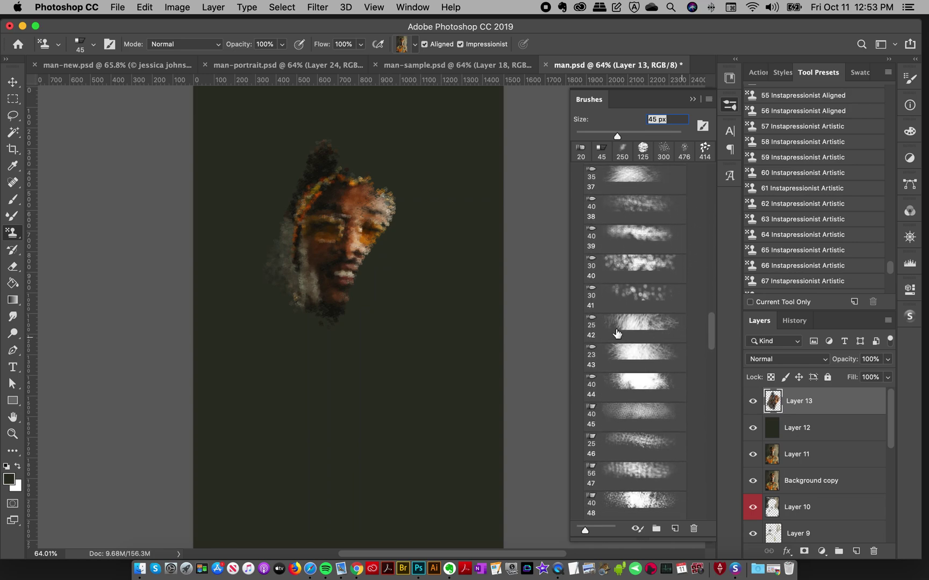
drag(393, 229, 357, 294)
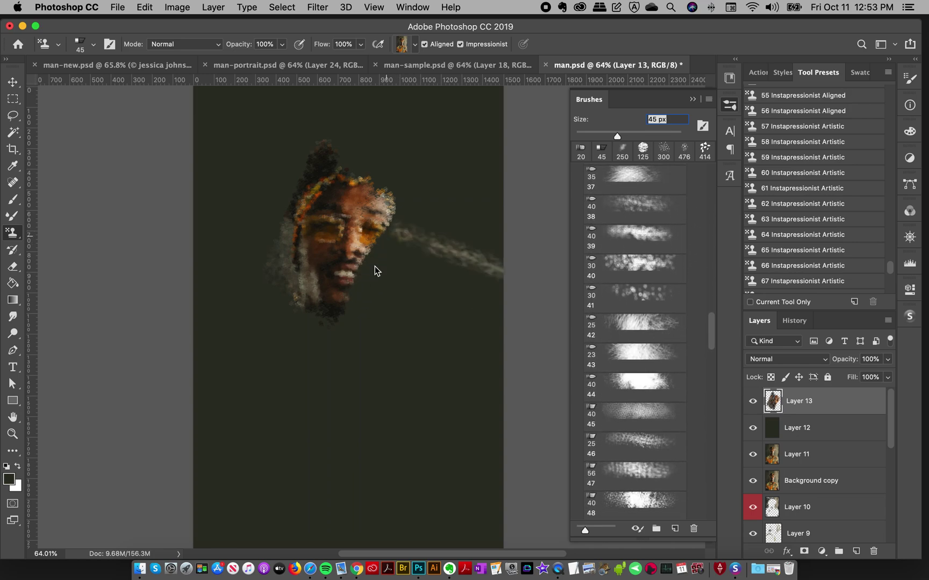
key(super+z)
drag(399, 234, 356, 294)
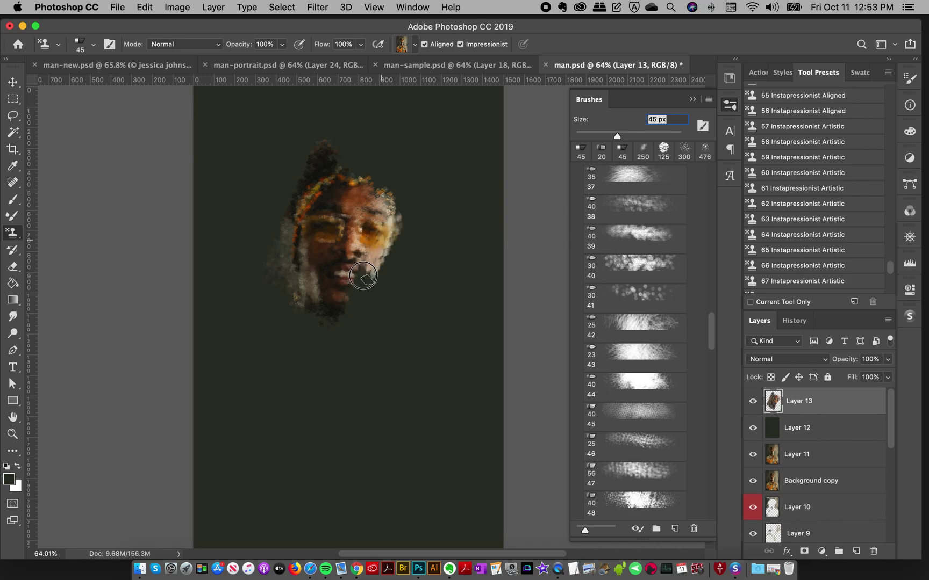
mouse_move(403, 226)
mouse_down()
mouse_move(352, 308)
mouse_move(356, 356)
mouse_up()
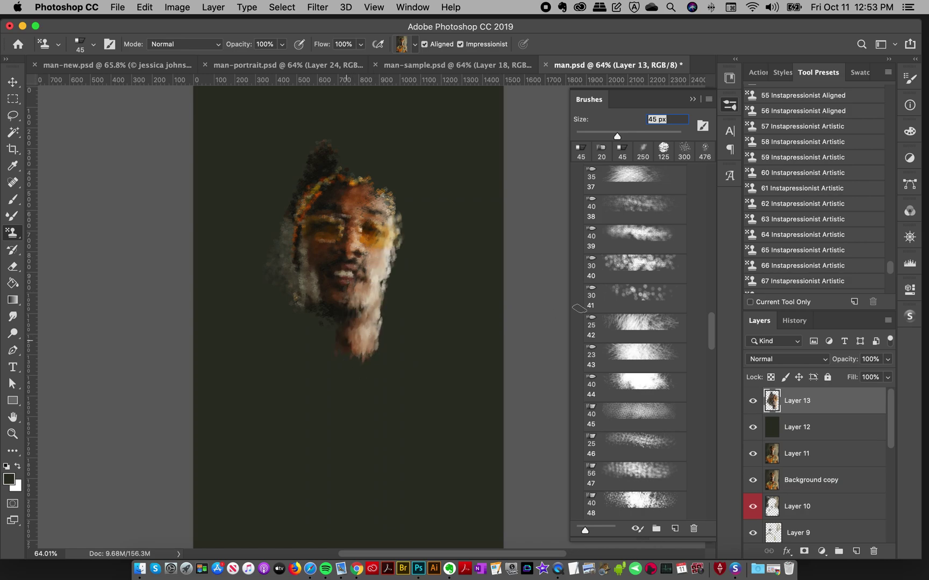
drag(711, 333, 704, 369)
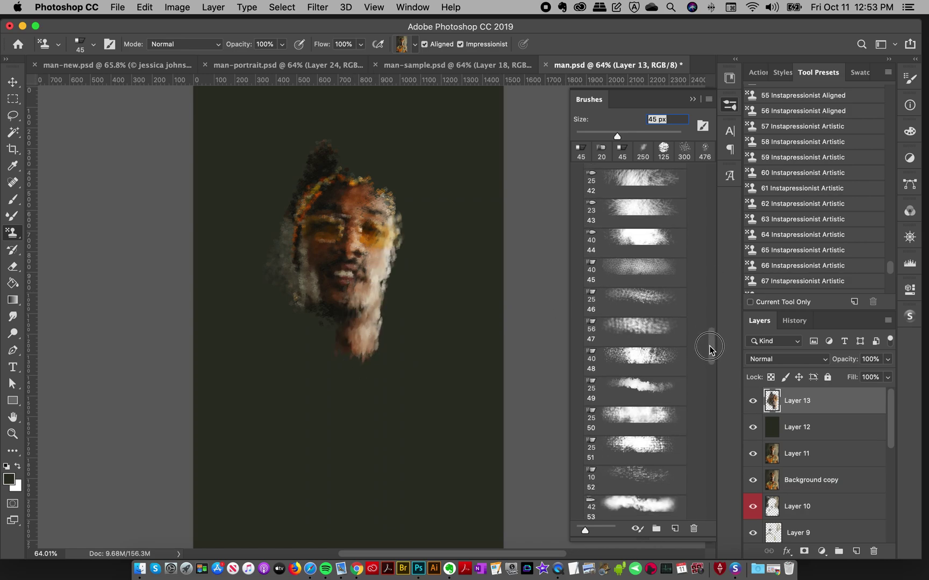
drag(704, 369, 706, 390)
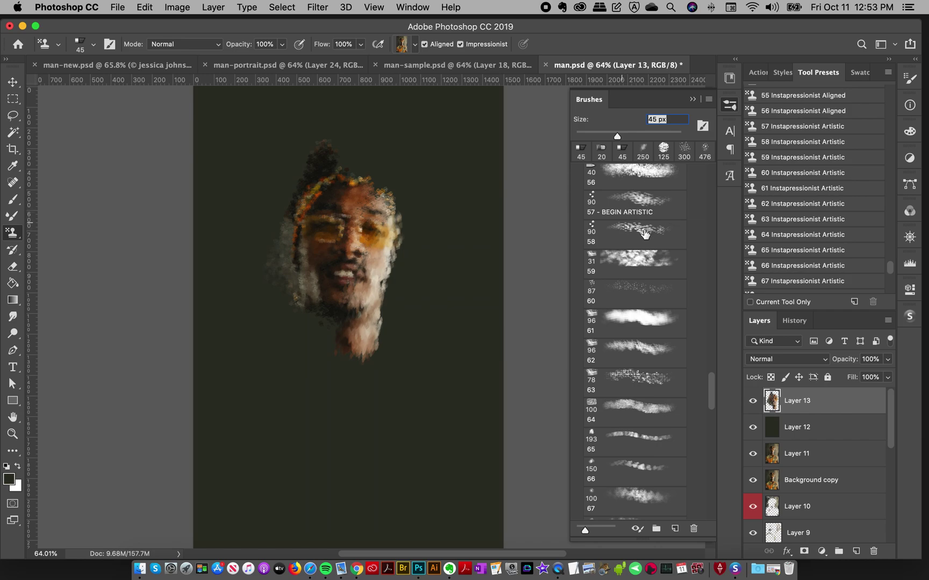
drag(712, 394, 705, 411)
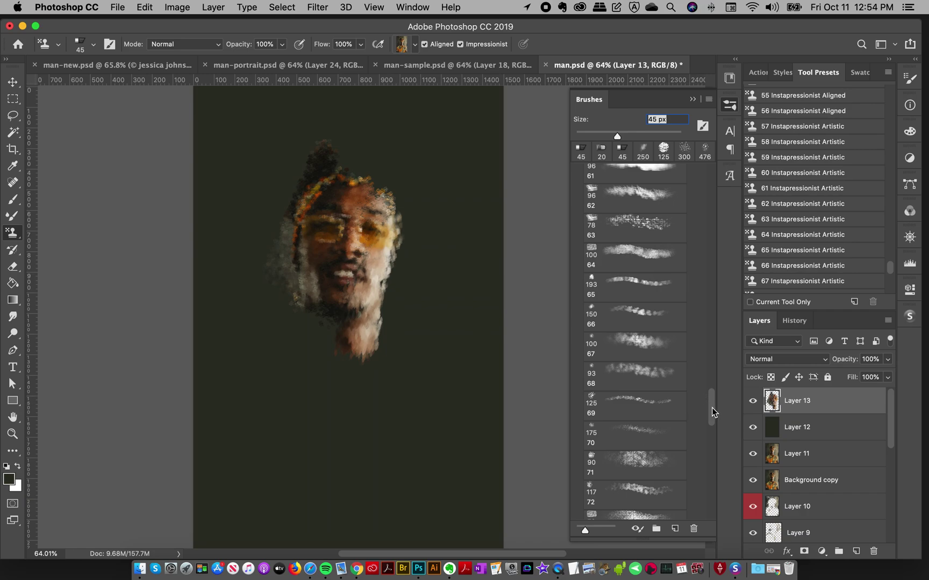
drag(712, 409, 703, 472)
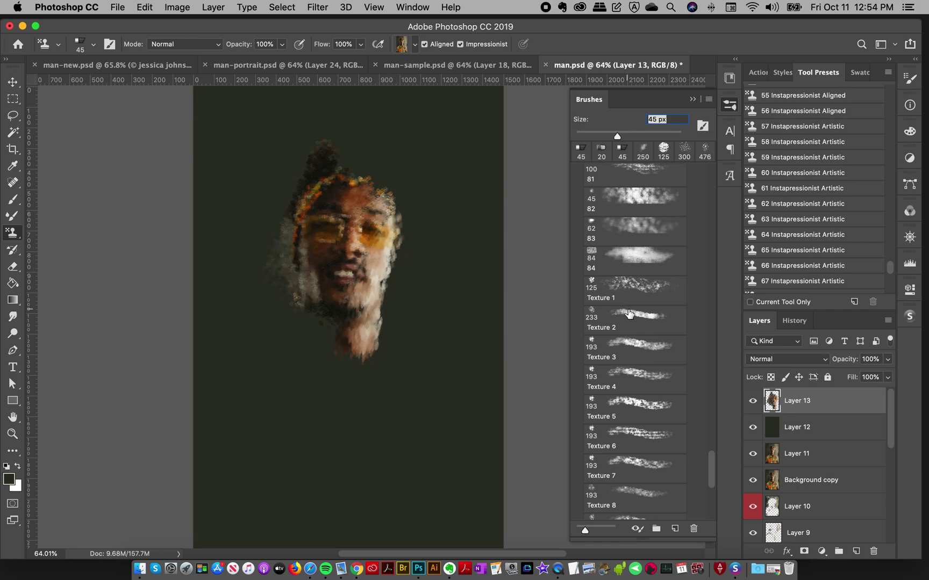
scroll(712, 473, down, 3)
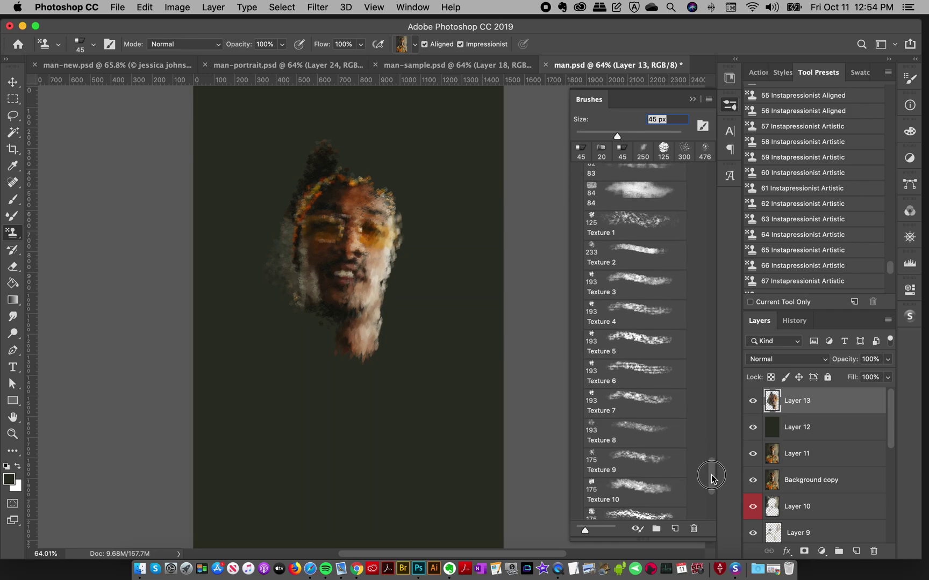
mouse_move(711, 479)
mouse_down()
mouse_move(711, 505)
mouse_move(711, 494)
mouse_up()
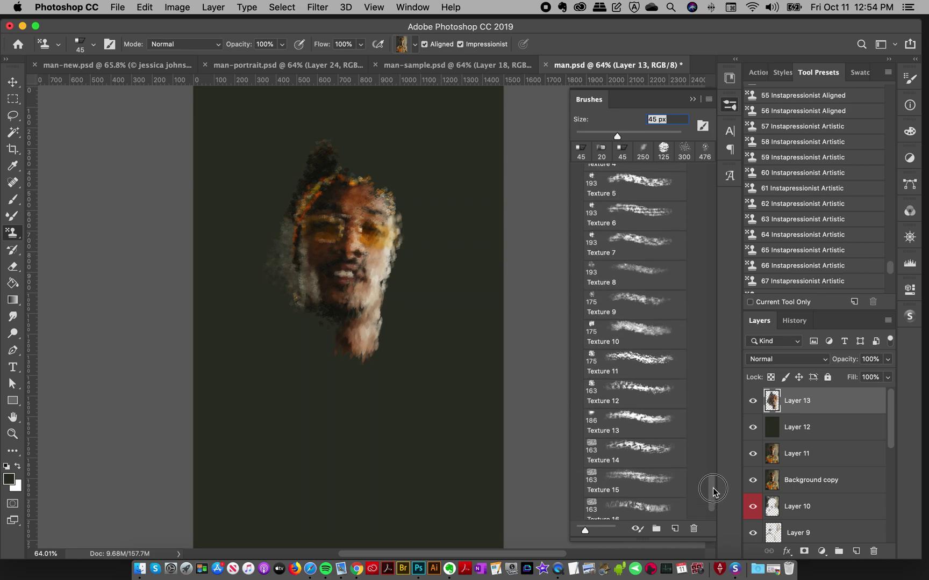